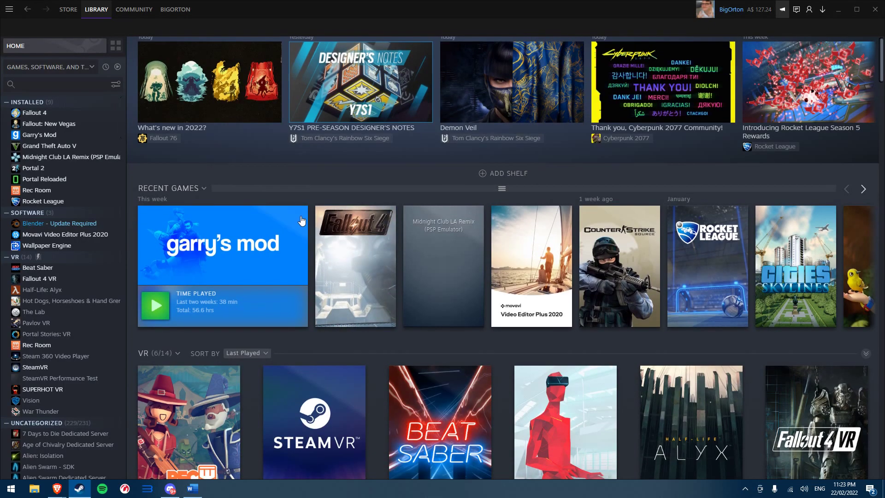
scroll(302, 220, down, 4)
- Scroll through the Steam Library home's recent games shelves
scroll(322, 225, up, 5)
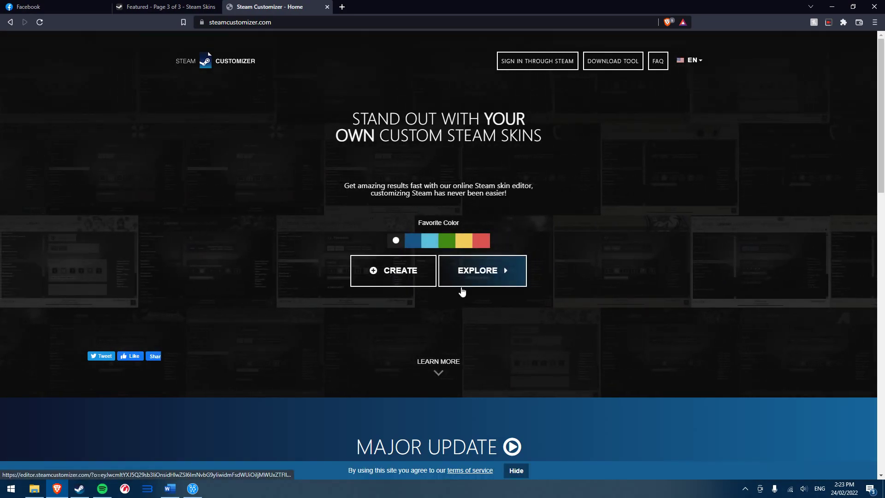
- Open EXPLORE on steamcustomizer.com and scroll through the featured community skins
click(475, 272)
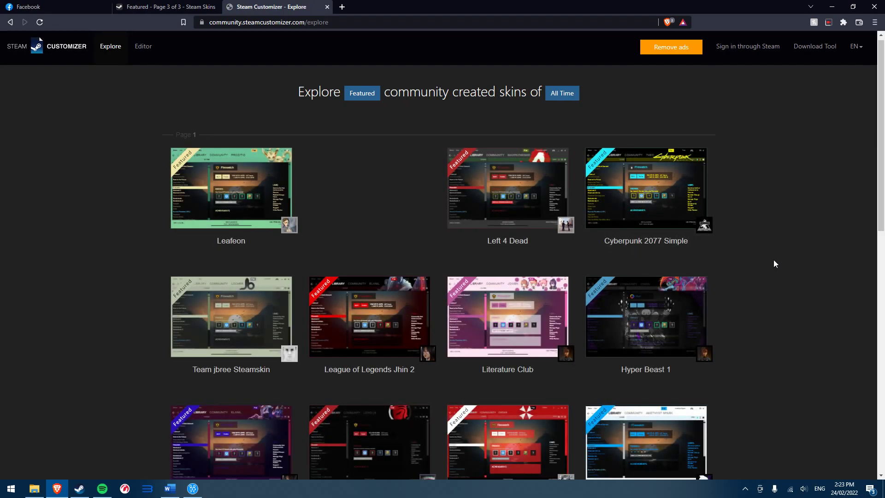
scroll(774, 263, down, 2)
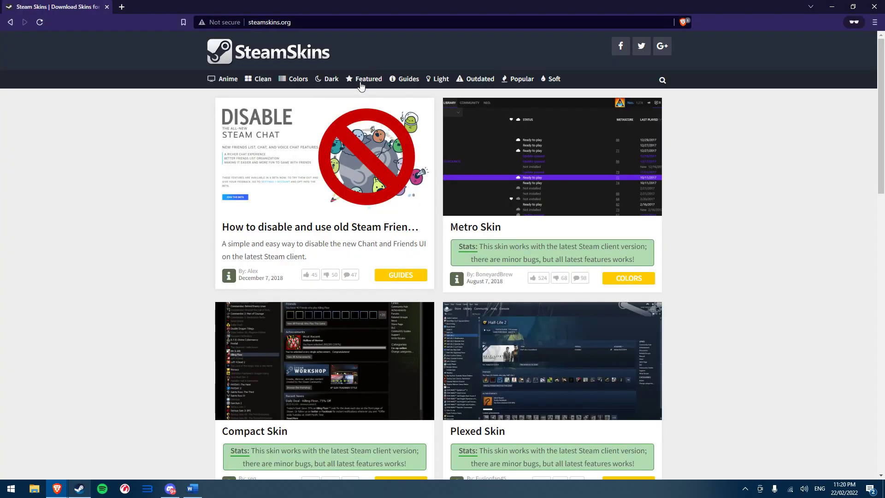
- Show the Featured skins on SteamSkins.org and open the Metro Skin article
click(361, 83)
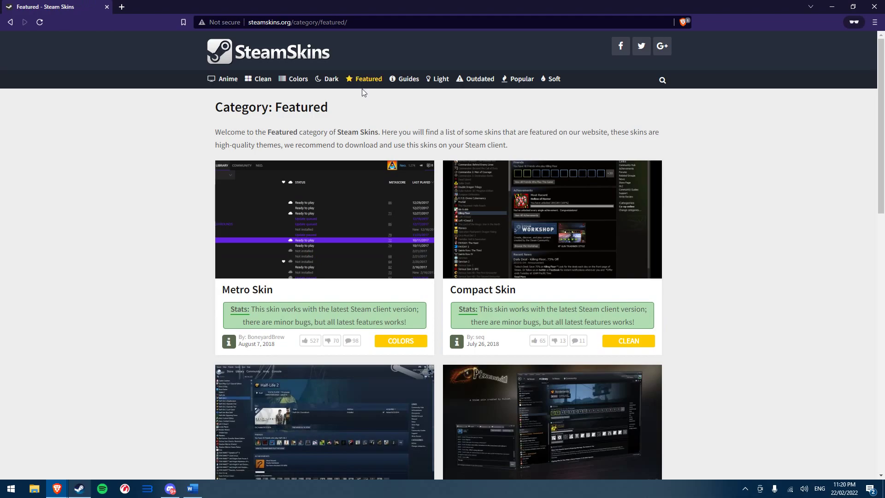
scroll(157, 219, down, 3)
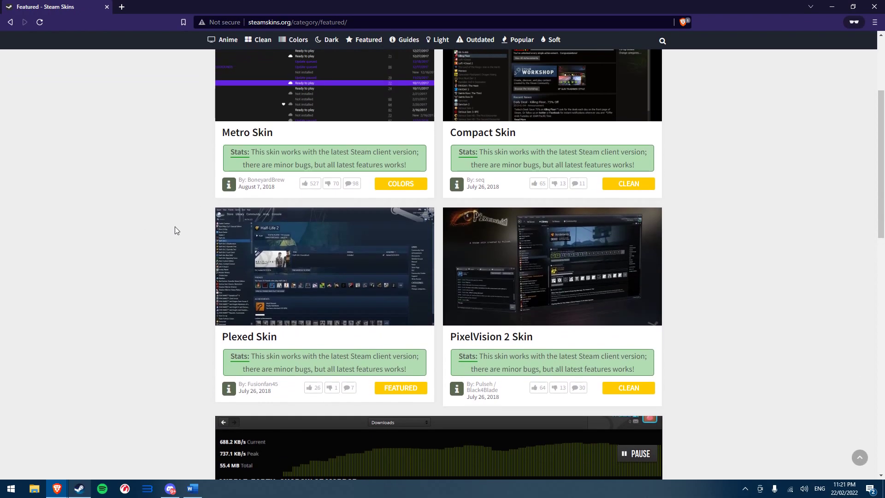
scroll(174, 231, up, 3)
click(314, 236)
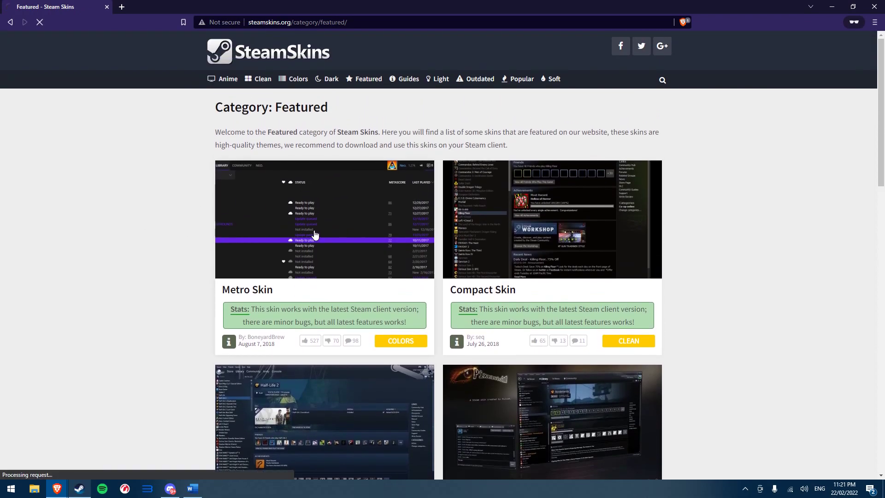
- View the Metro skin's enlarged Steam library and Settings screenshots
scroll(314, 234, down, 4)
click(309, 258)
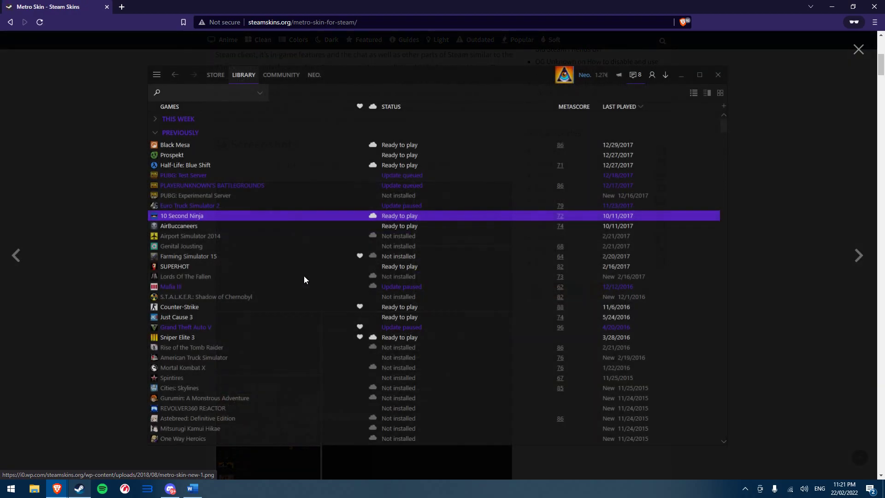
click(690, 474)
scroll(525, 326, down, 5)
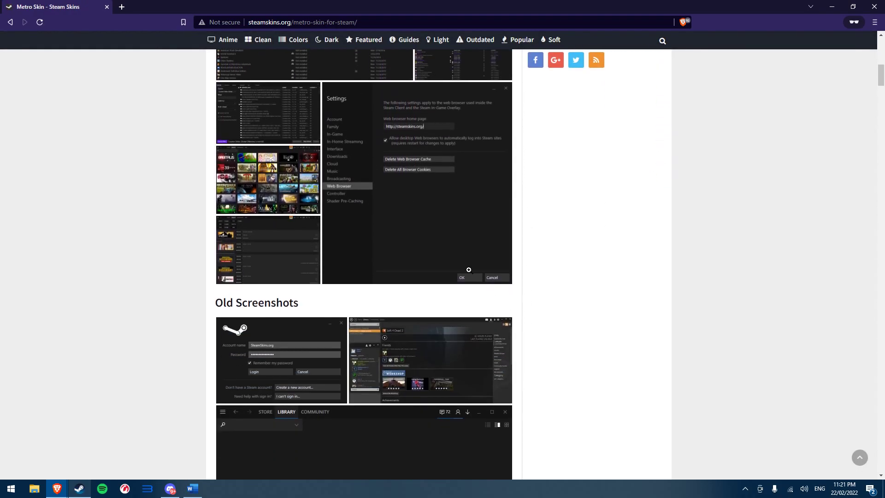
click(466, 270)
click(669, 414)
scroll(572, 314, down, 15)
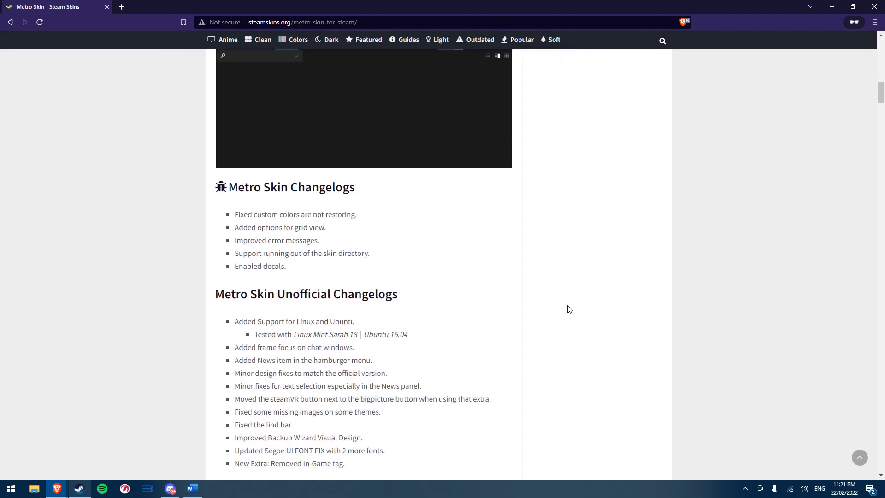
scroll(562, 303, down, 5)
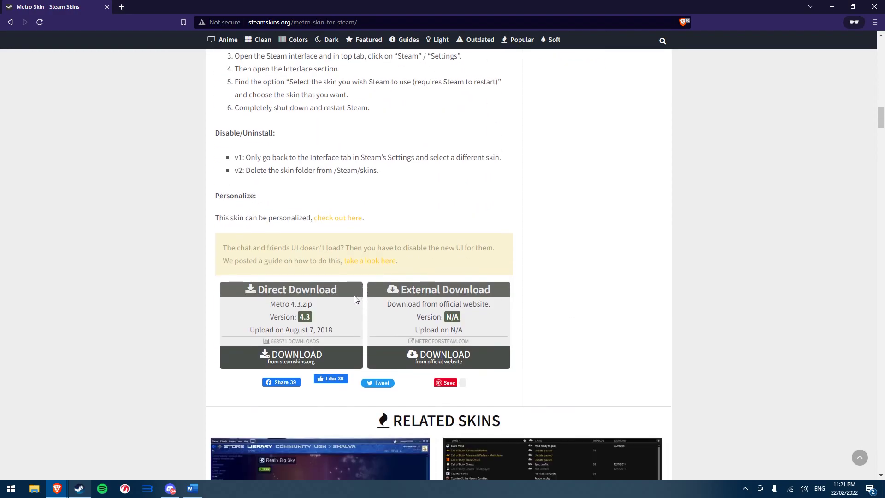
- Review the Direct and External Download notes, then open metroforsteam.com via External Download
drag(255, 291, 321, 289)
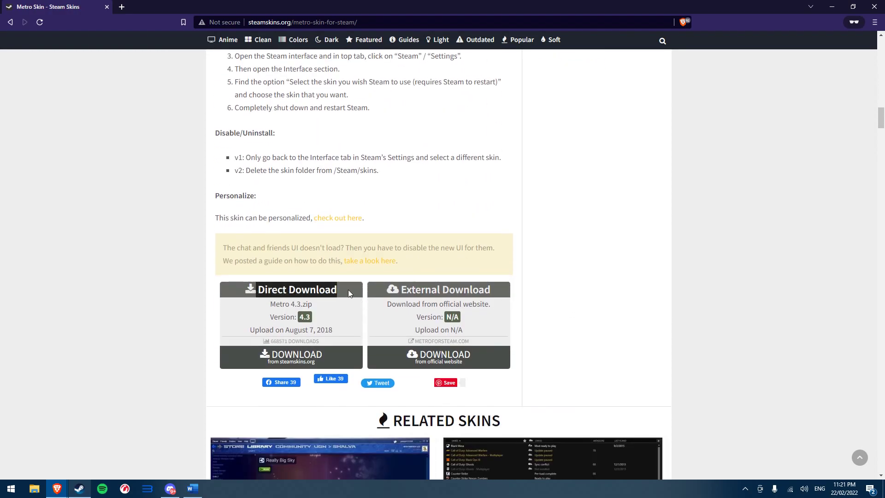
click(349, 291)
drag(405, 288, 496, 289)
click(550, 297)
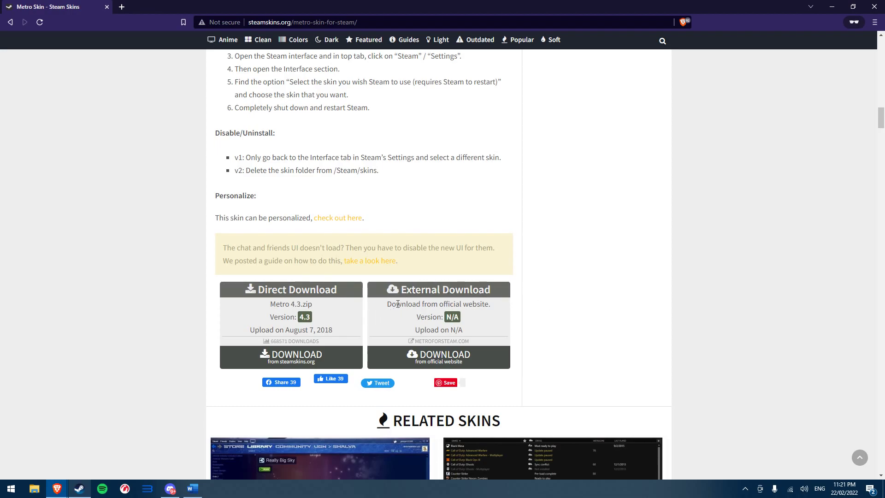
drag(386, 305, 486, 303)
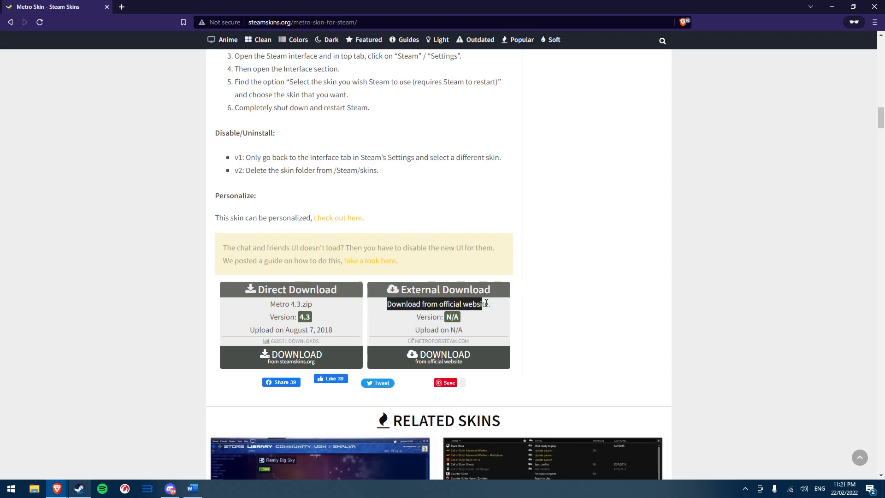
click(568, 307)
drag(309, 302, 261, 307)
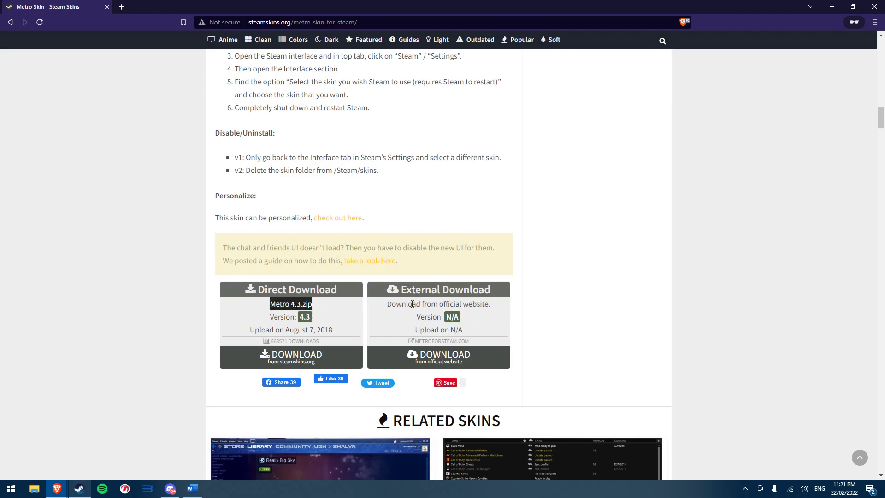
click(596, 293)
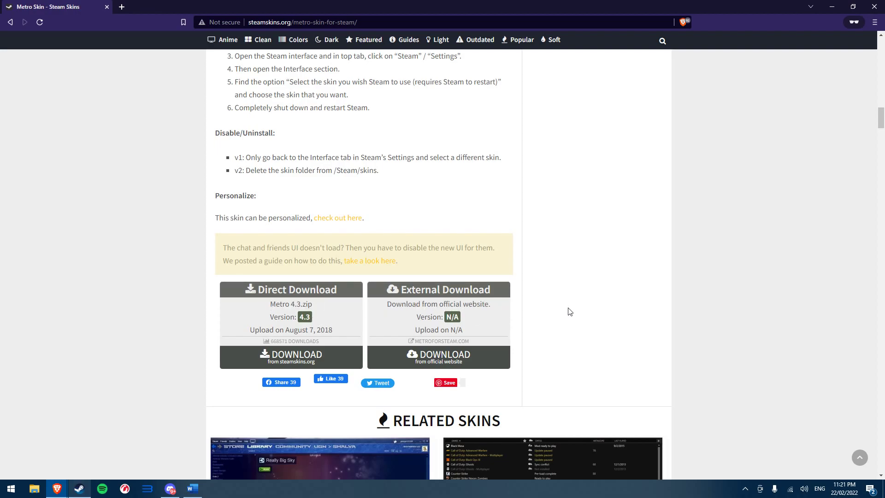
click(457, 358)
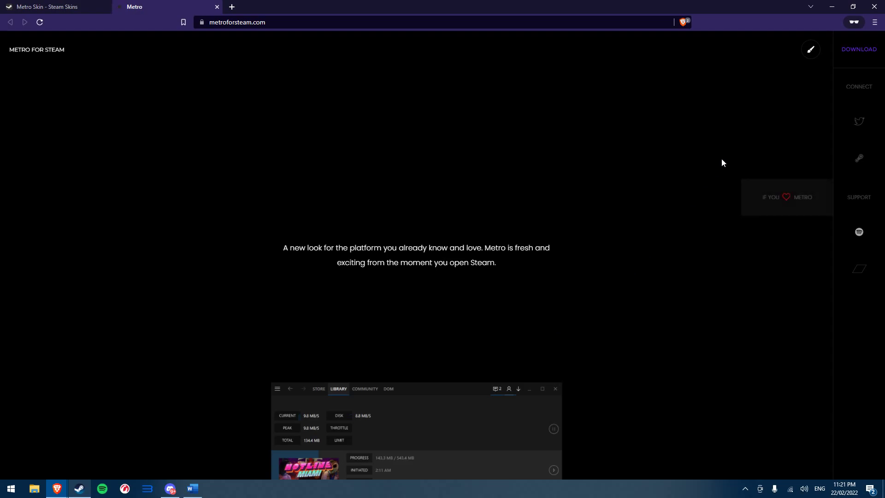
- Download metro-for-steam-4.4.zip as a ZIP from the Metro for Steam GitHub repository
click(864, 56)
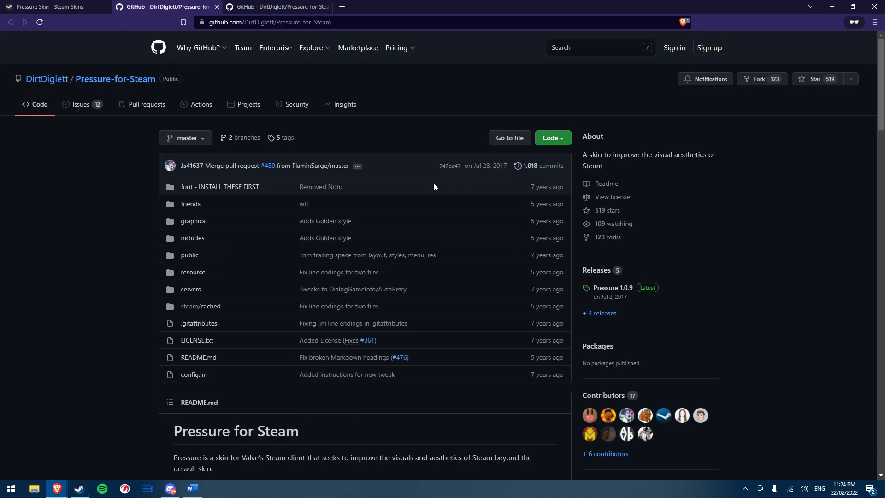
click(553, 138)
click(437, 255)
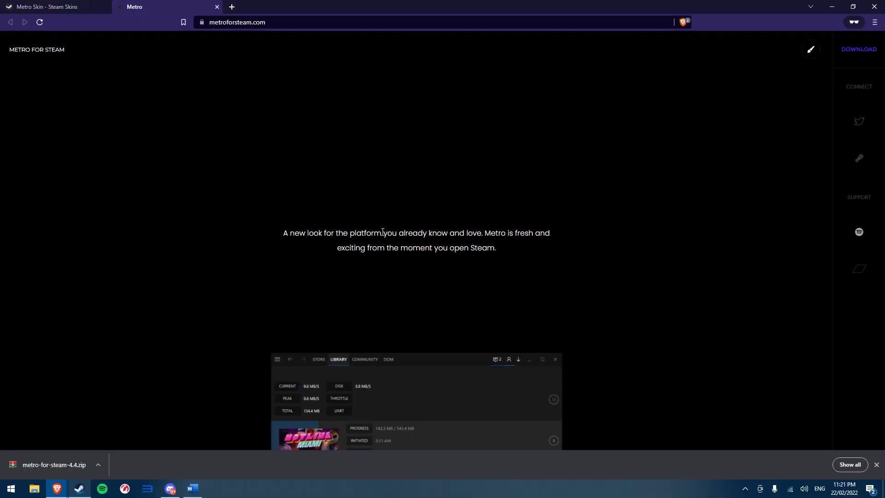
- Open File Explorer on This PC and enter Local Disk (C:)
click(36, 486)
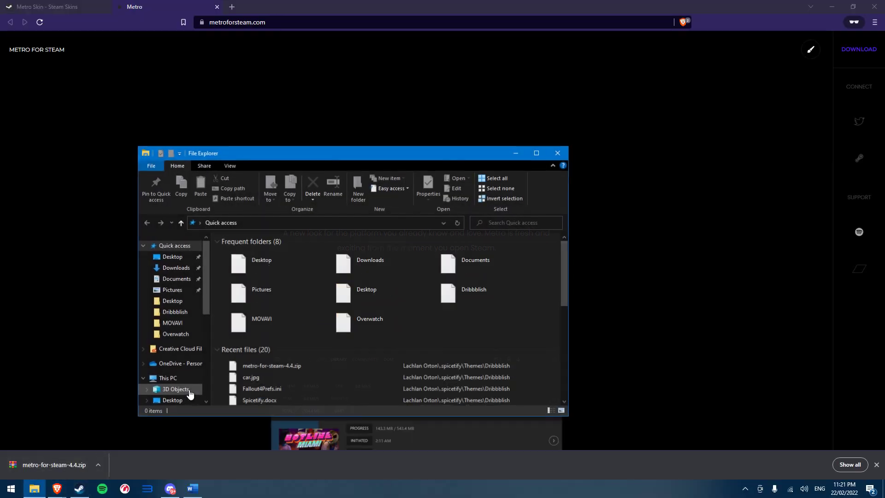
click(175, 378)
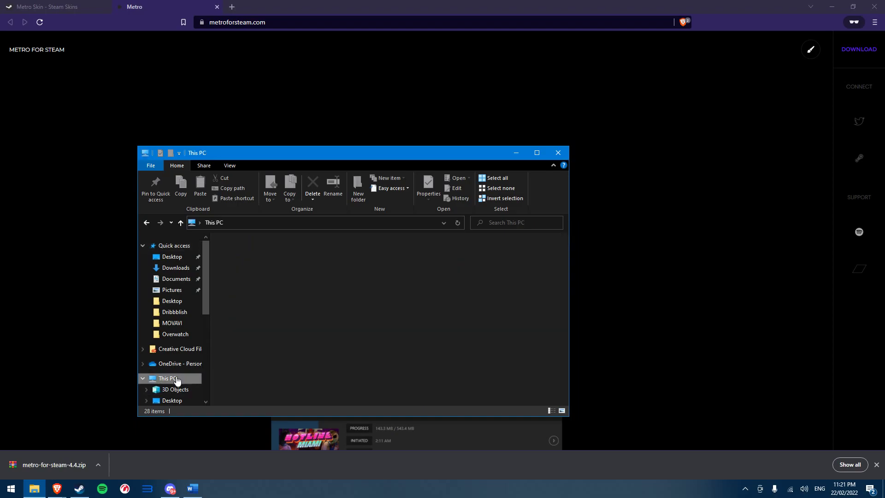
drag(380, 153, 440, 82)
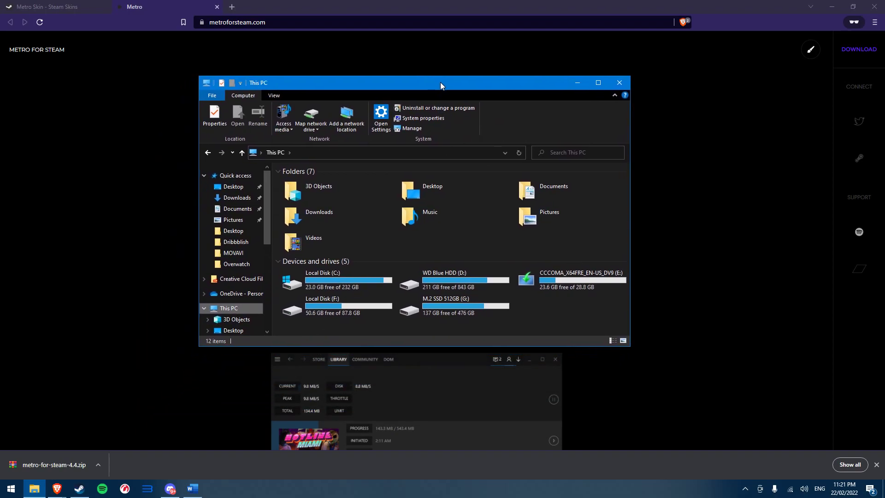
double_click(331, 281)
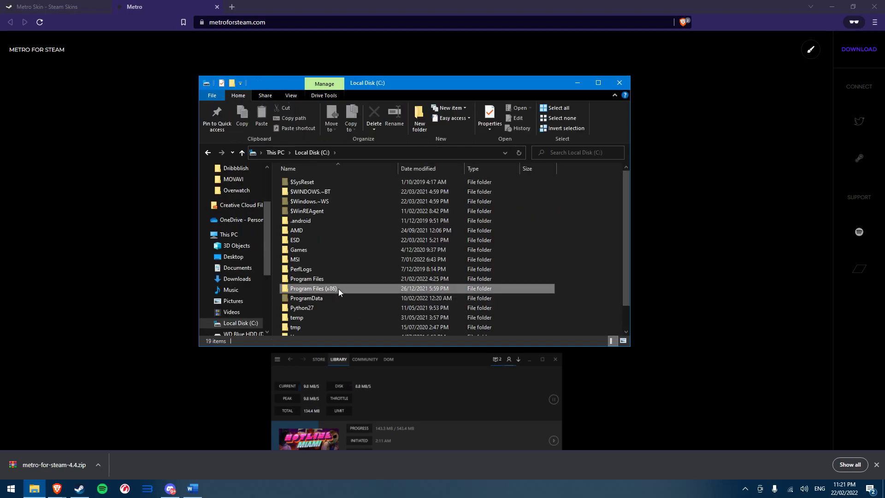
- Navigate into Program Files (x86) > Steam > skins
double_click(339, 289)
scroll(323, 284, down, 3)
scroll(317, 292, down, 5)
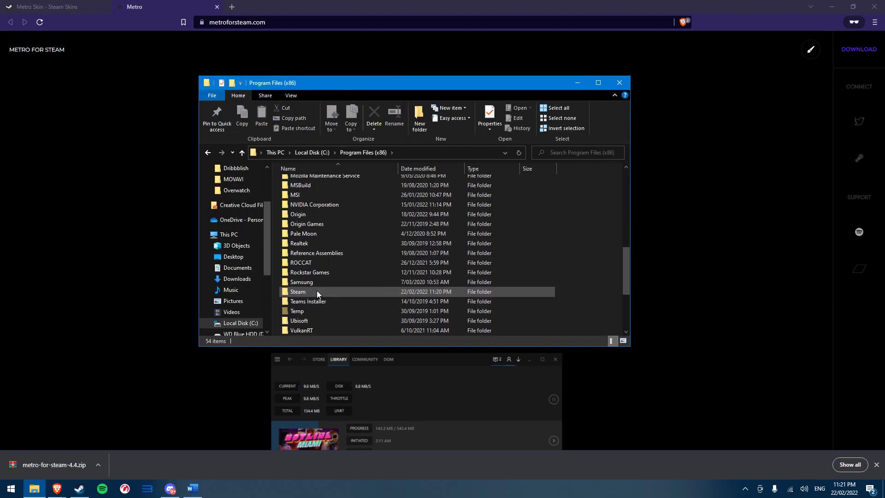
double_click(317, 291)
scroll(322, 278, down, 2)
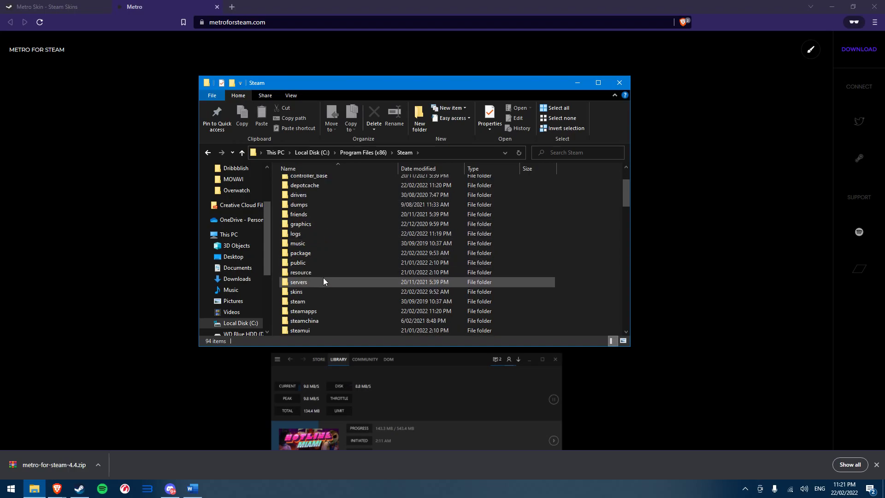
click(288, 292)
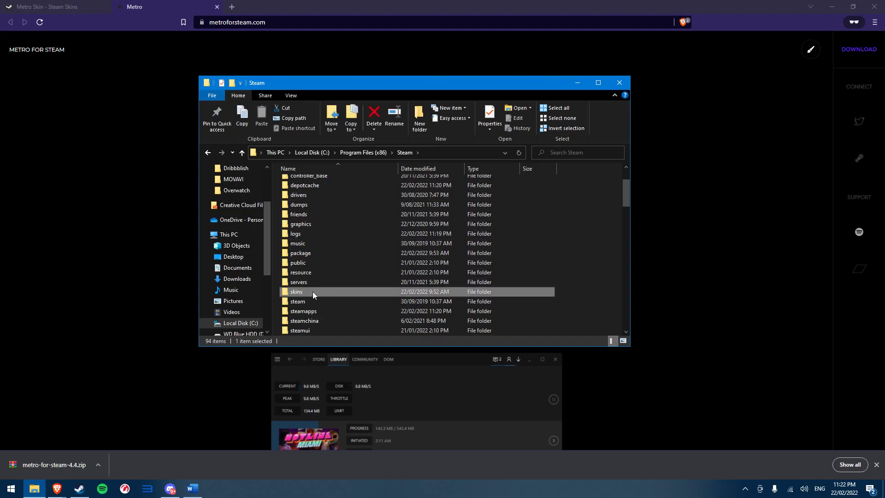
double_click(305, 291)
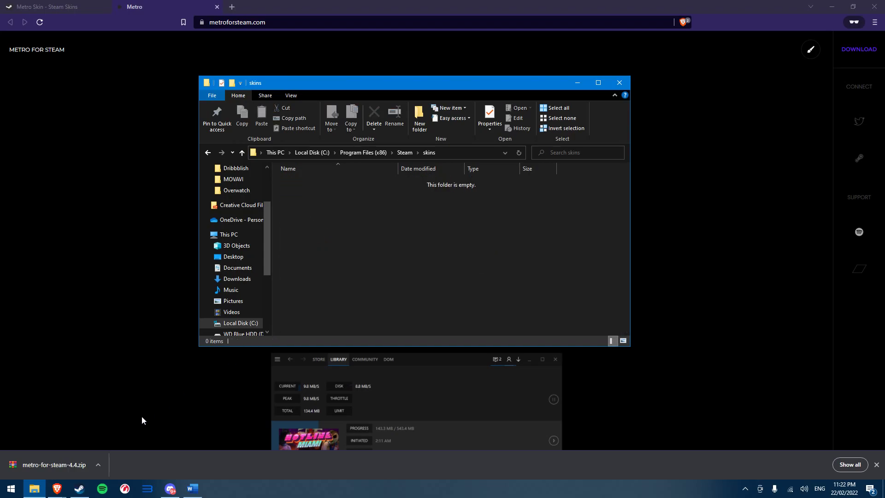
- Extract the metro-for-steam-4.4 folder from metro-for-steam-4.4.zip into Steam's skins folder, then close WinRAR
click(66, 456)
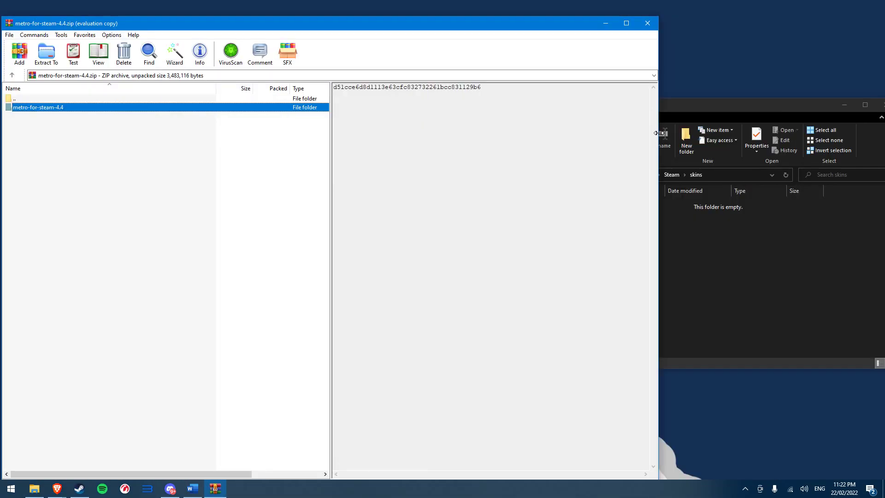
drag(658, 133, 459, 158)
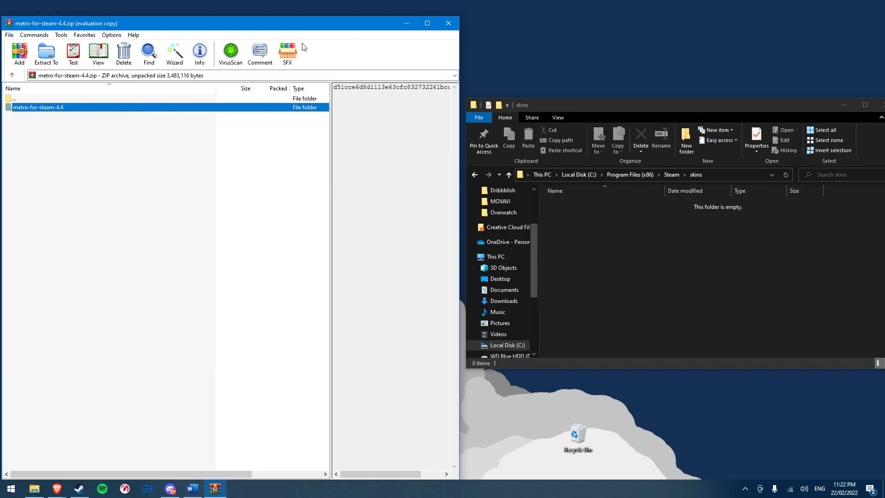
drag(613, 228, 613, 228)
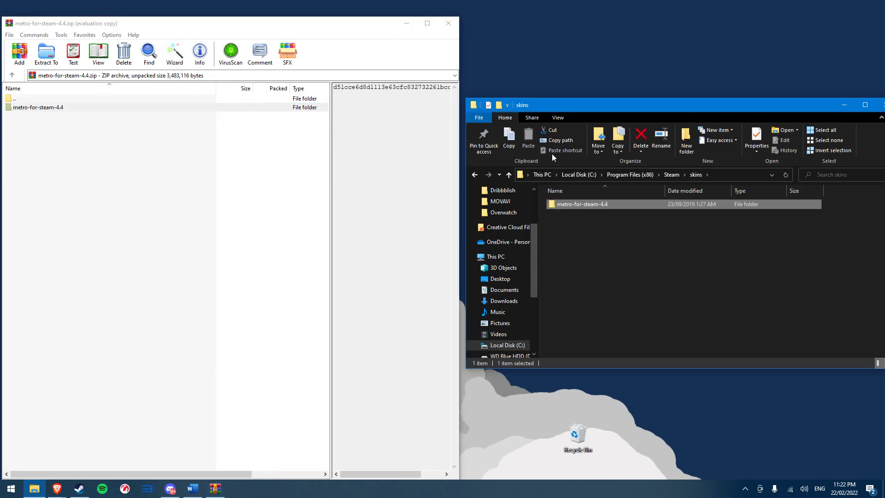
click(446, 26)
drag(634, 106, 382, 105)
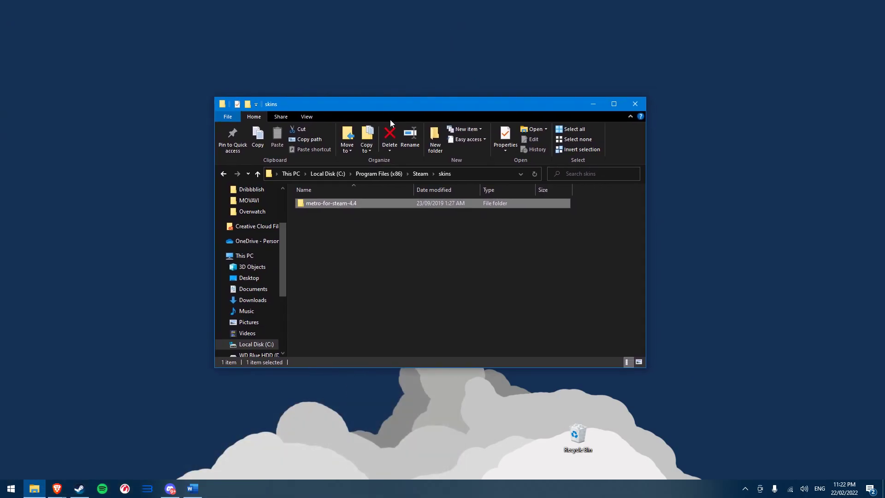
click(335, 220)
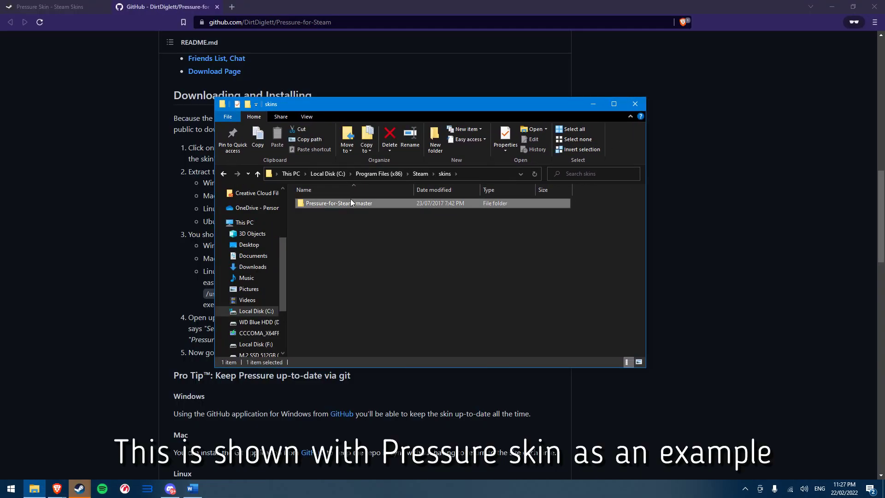
- Install Bebas Neue Bold and Roboto Bold from Pressure-for-Steam-master's font folder
double_click(339, 203)
double_click(339, 203)
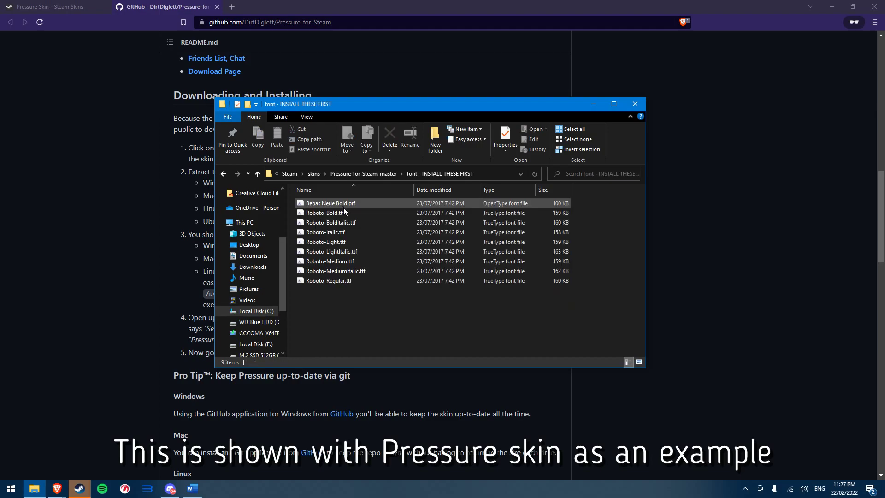
double_click(331, 204)
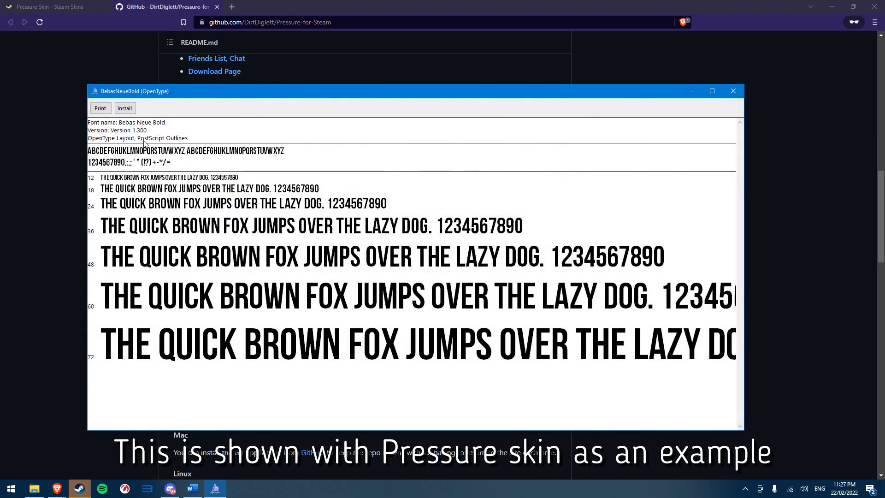
click(125, 108)
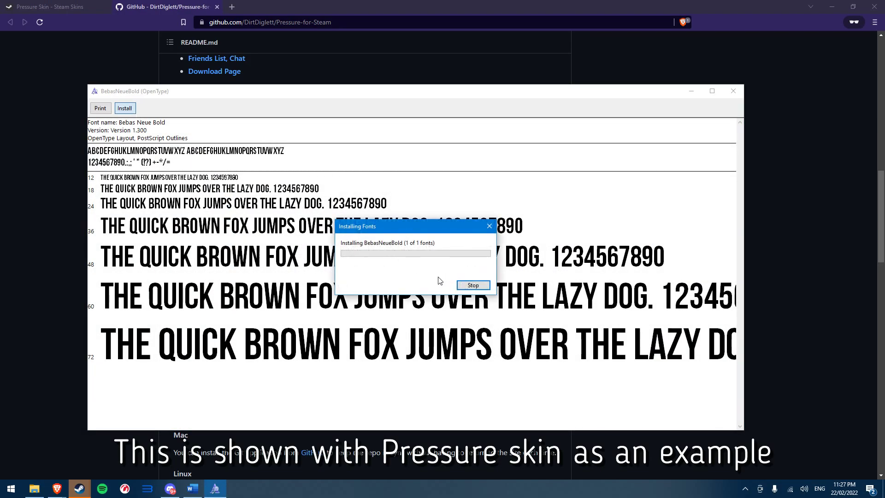
click(727, 91)
double_click(334, 214)
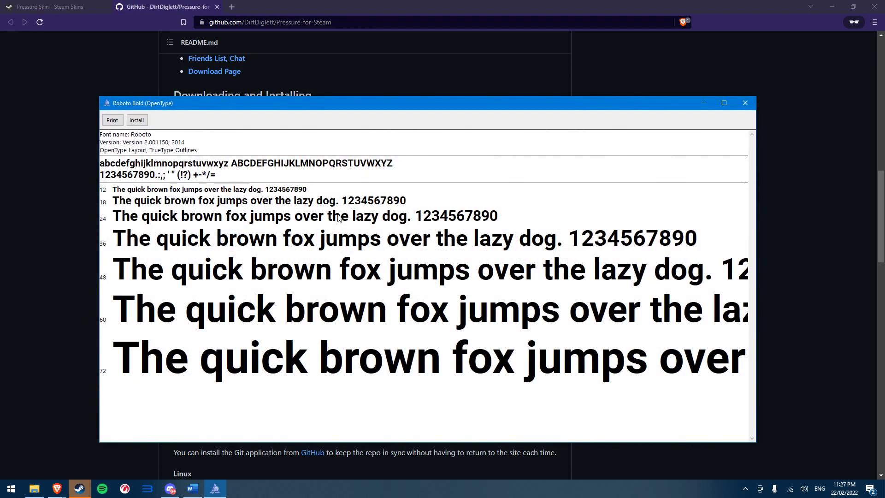
click(137, 120)
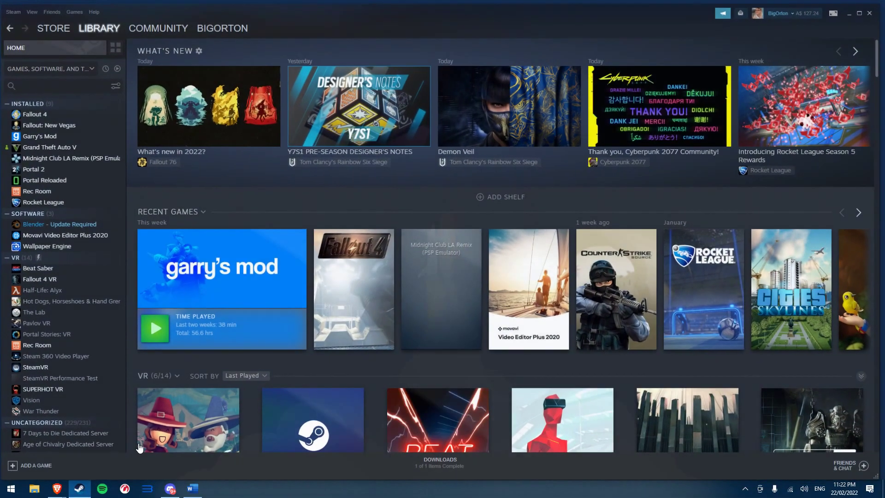
- Choose metro-for-steam-4.4 as the Interface skin in Steam Settings, save, and restart Steam
click(13, 9)
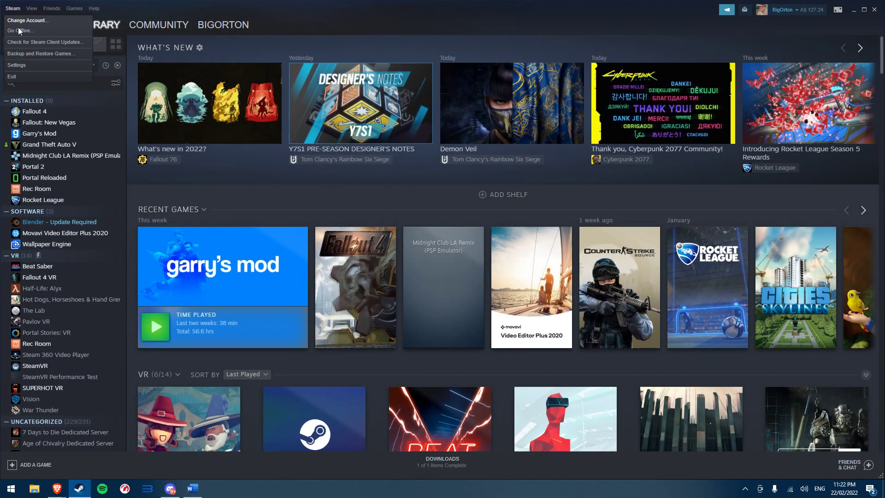
click(16, 65)
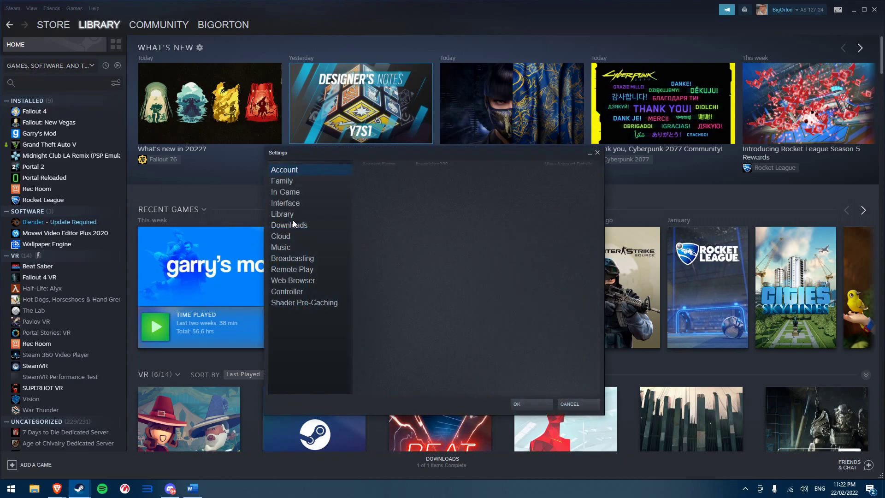
click(295, 205)
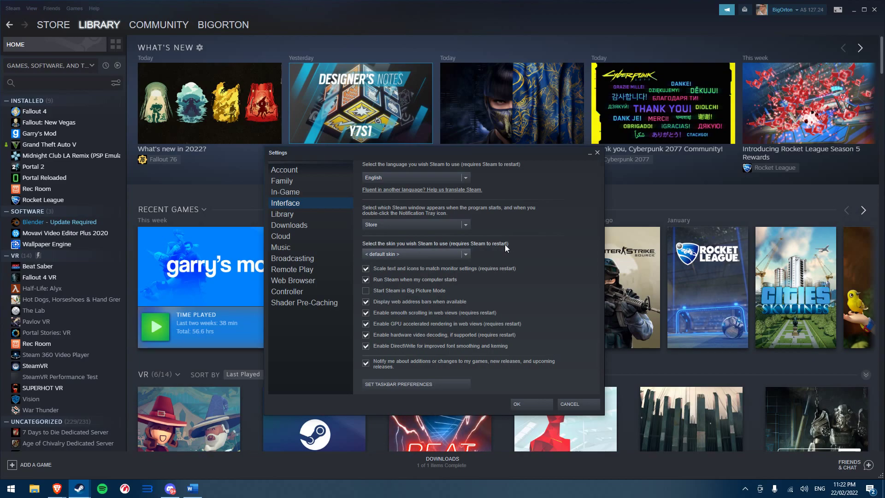
click(405, 256)
click(399, 276)
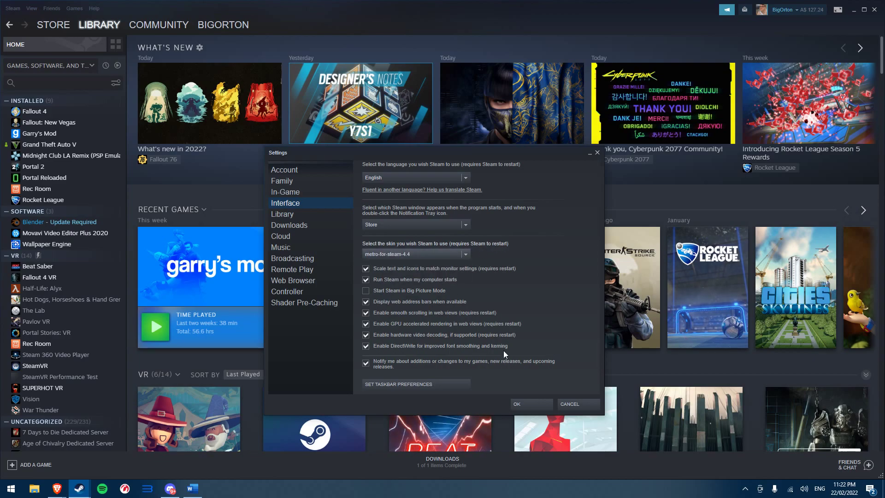
click(526, 405)
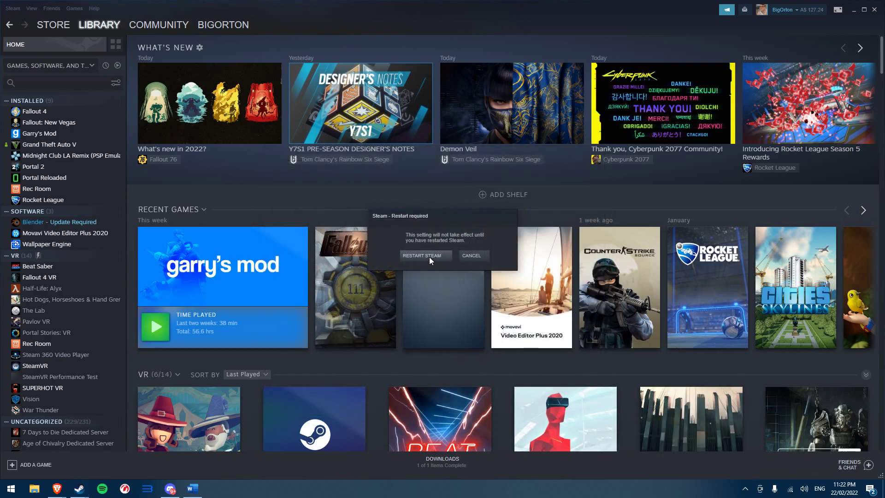
click(425, 256)
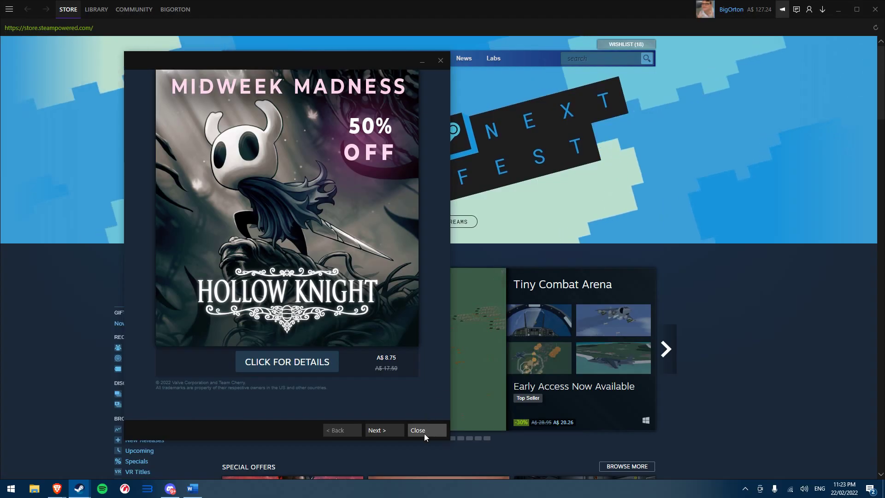
- Dismiss the store popup and confirm metro-for-steam-4.4 in Settings > Interface's skin list
click(423, 428)
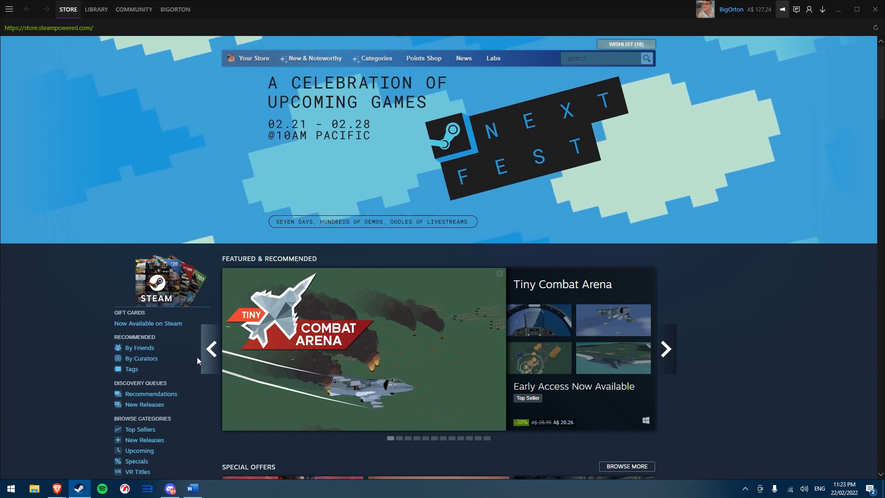
mouse_move(96, 15)
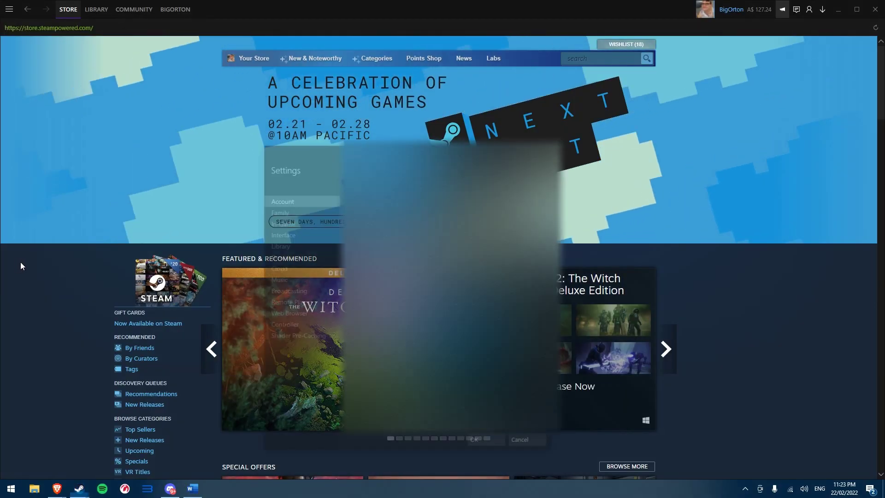
click(300, 248)
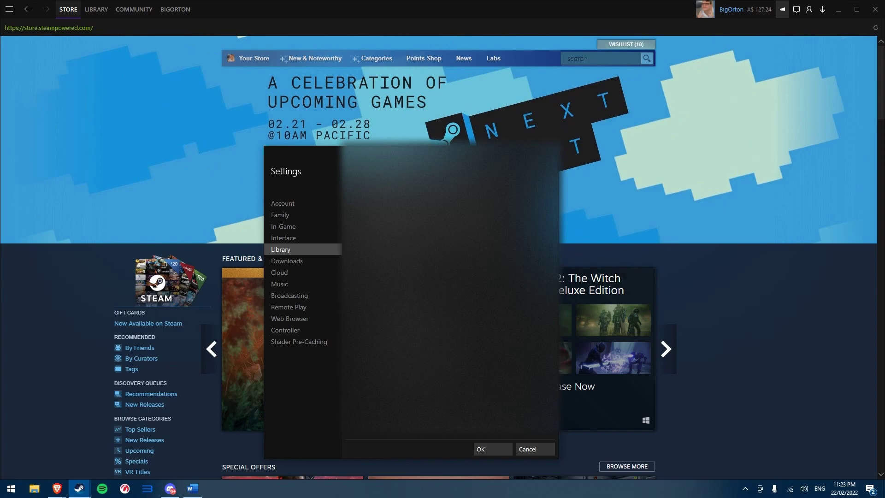
click(292, 237)
click(396, 236)
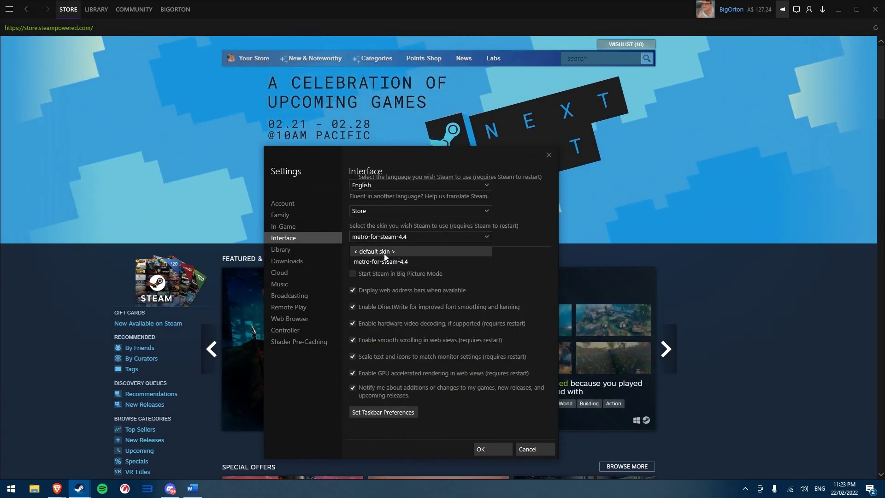
click(529, 449)
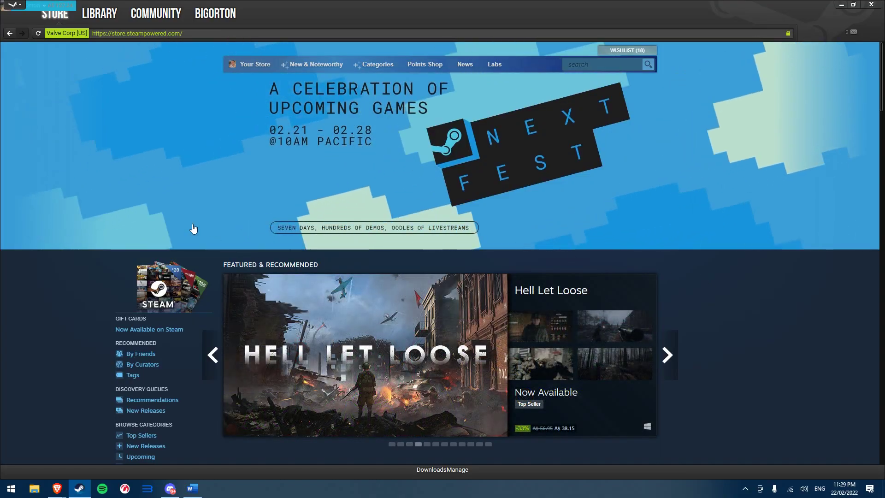
- Go to Home from the LIBRARY menu in Steam's top bar
mouse_move(99, 13)
click(97, 31)
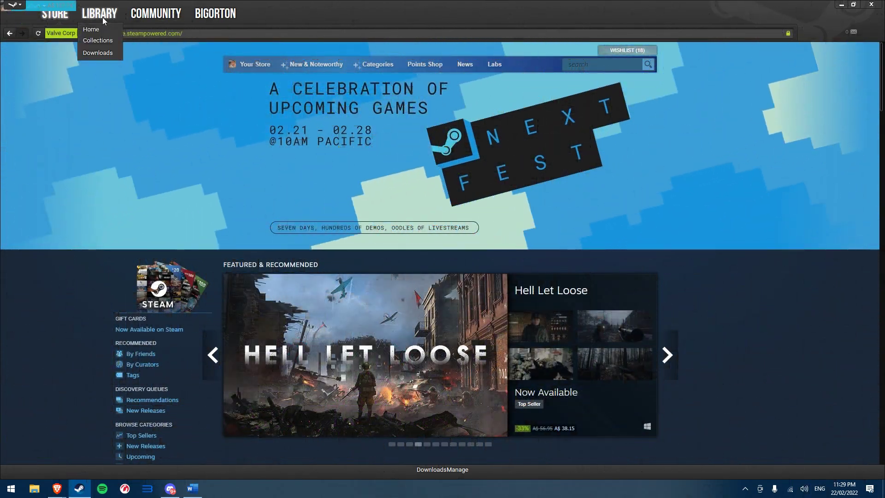
click(95, 31)
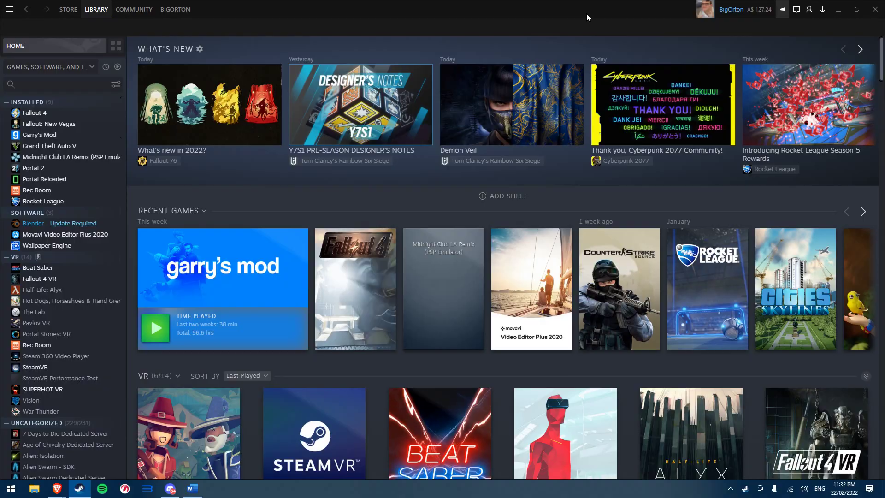
- Open the Friends list from the Steam menu and move its window slightly up and left
click(11, 10)
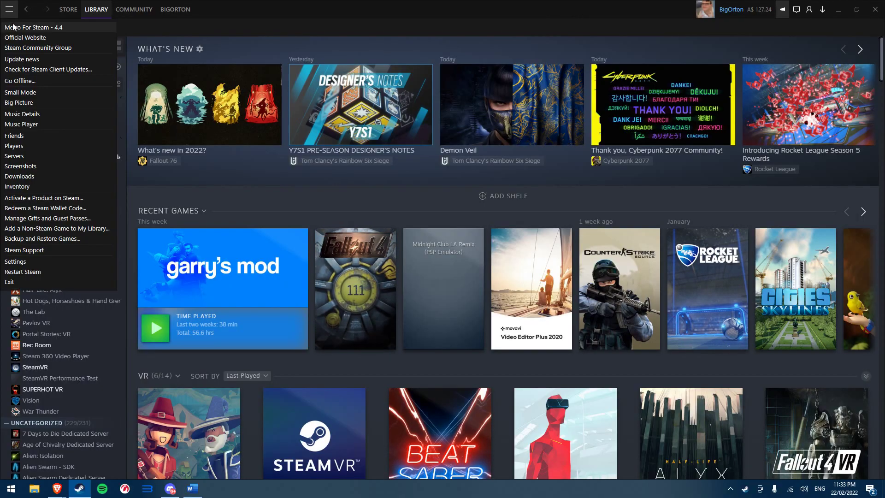
click(34, 136)
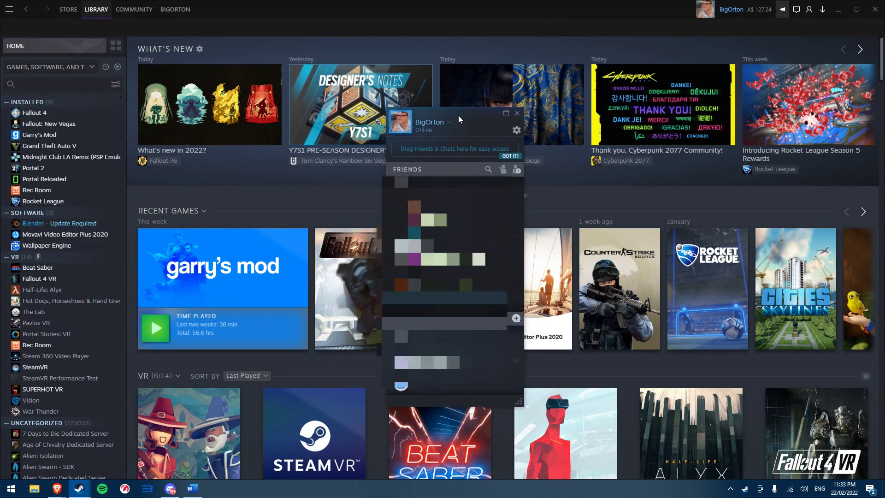
drag(458, 121, 447, 111)
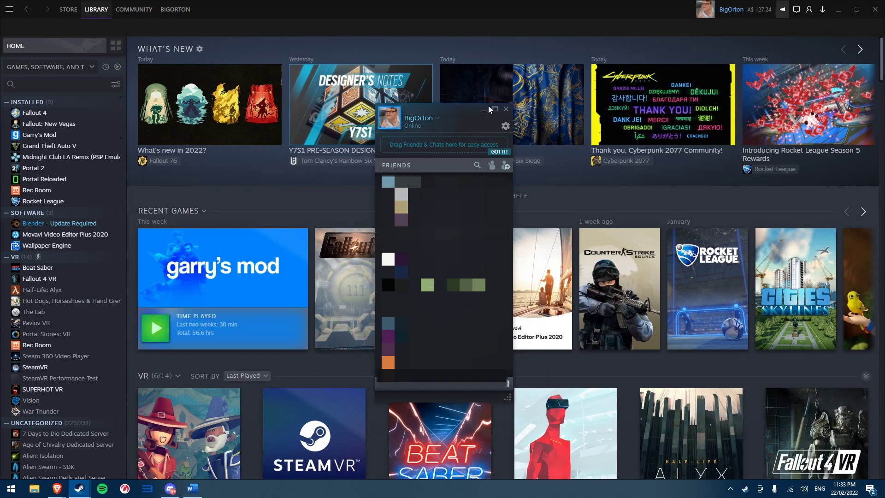
drag(457, 107, 454, 102)
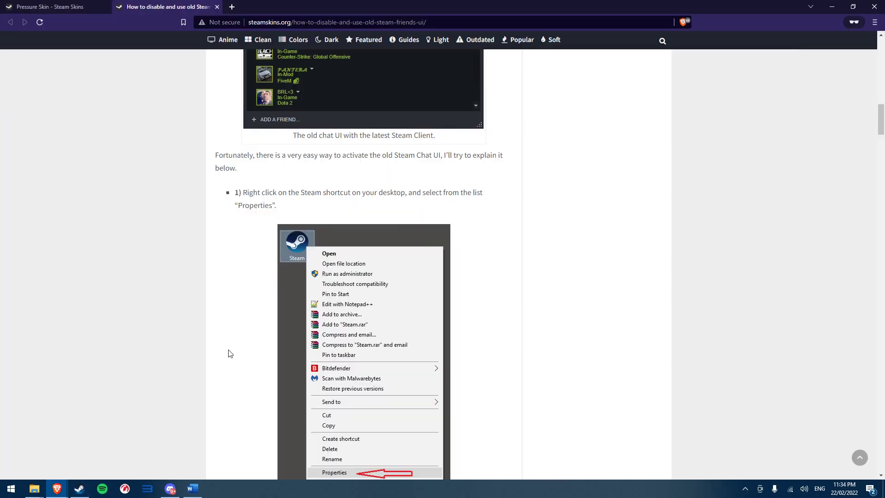
scroll(228, 357, down, 7)
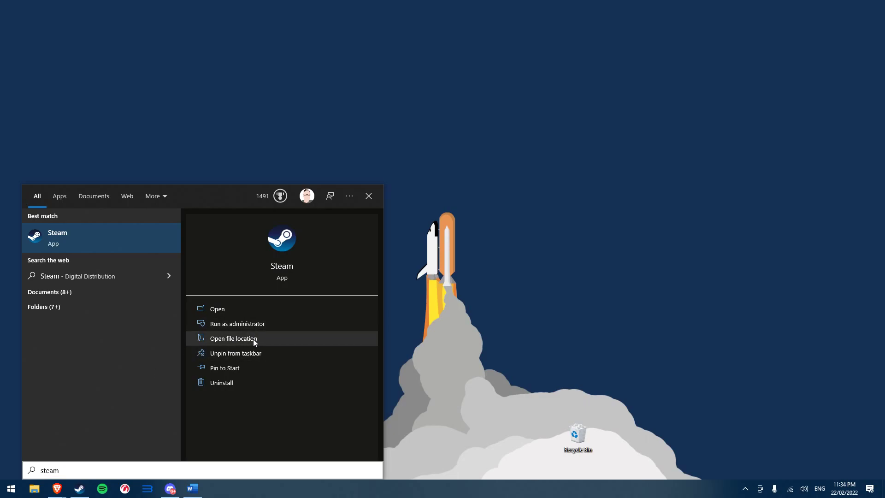
- Open the Steam shortcut's file location and bring up its Properties window
click(253, 339)
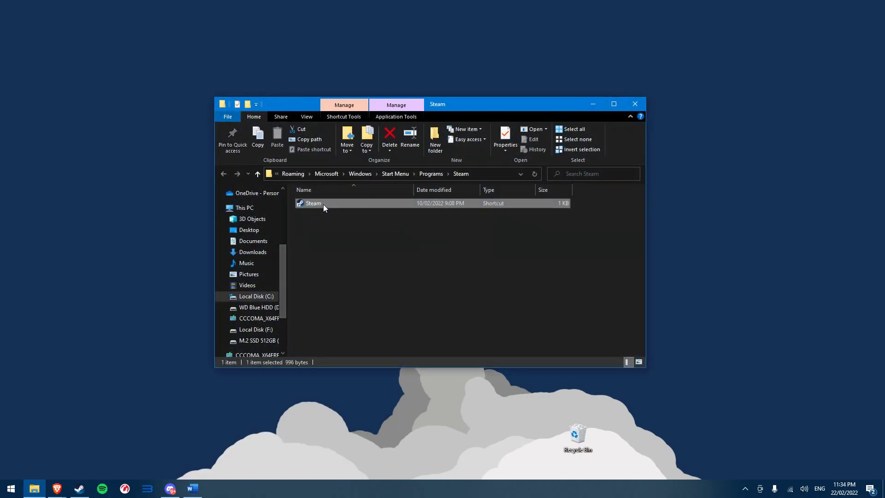
right_click(323, 204)
click(364, 441)
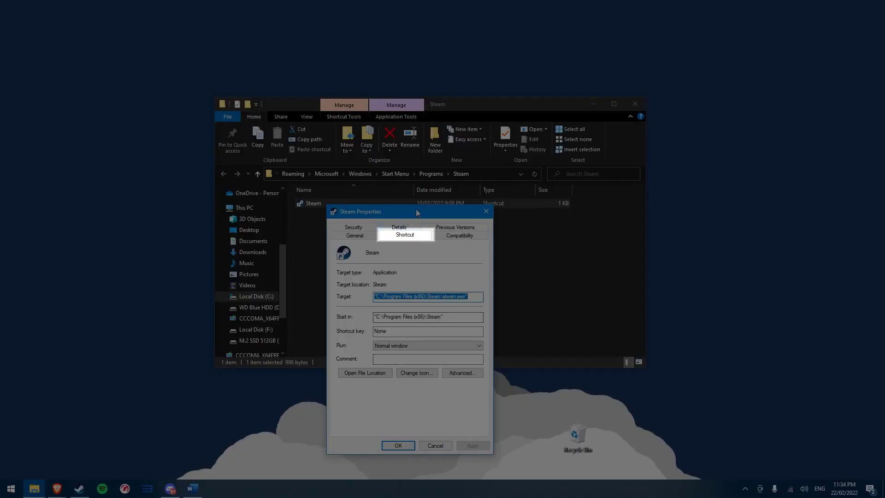
drag(359, 211, 360, 183)
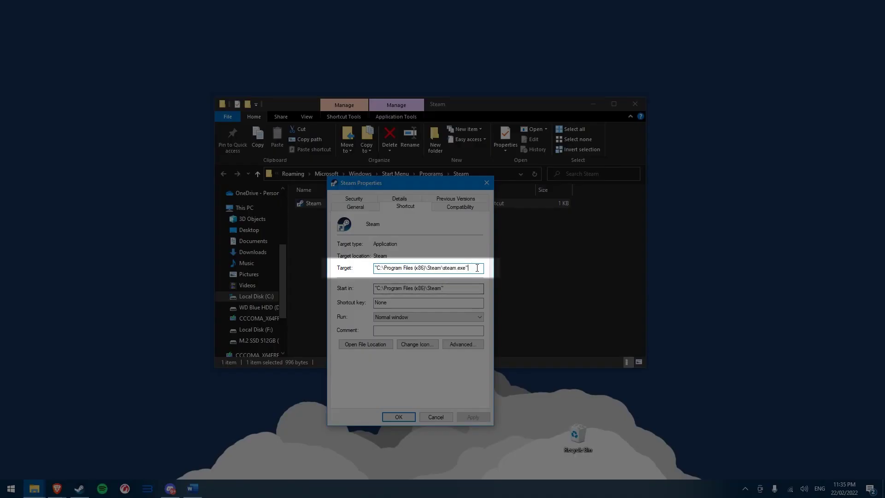
- Append -no-browser to the shortcut's Target and grant administrator permission to save
key(End)
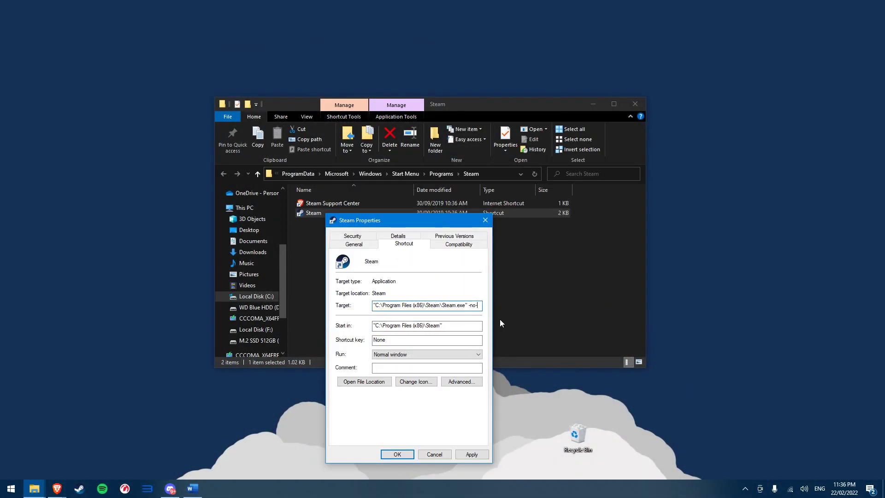
text(rowser)
click(470, 455)
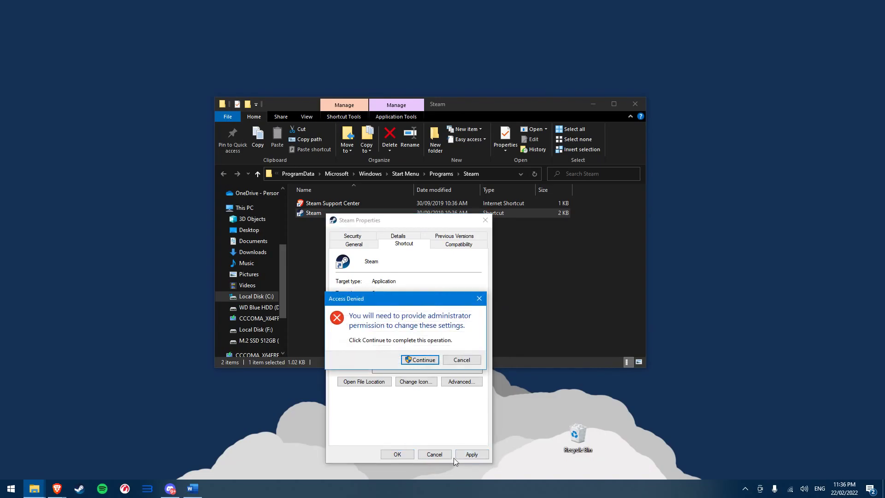
- Confirm the shortcut change and reopen the Friends list from the Steam menu
click(421, 358)
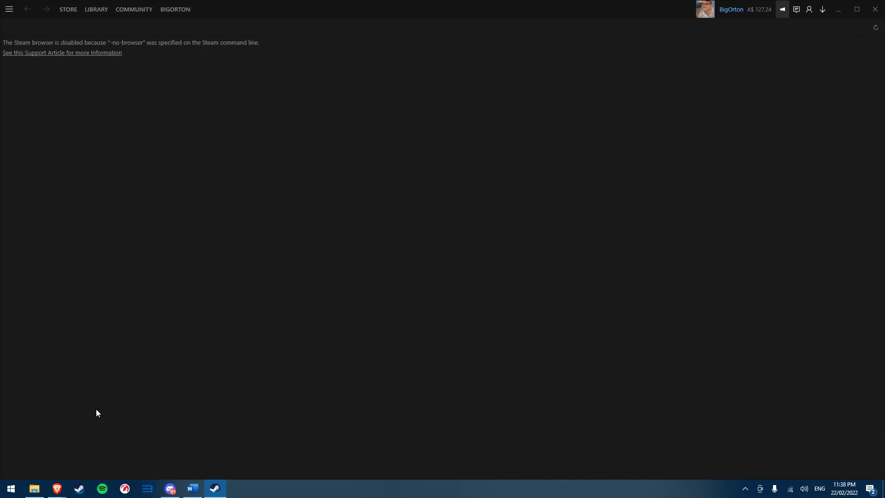
click(9, 9)
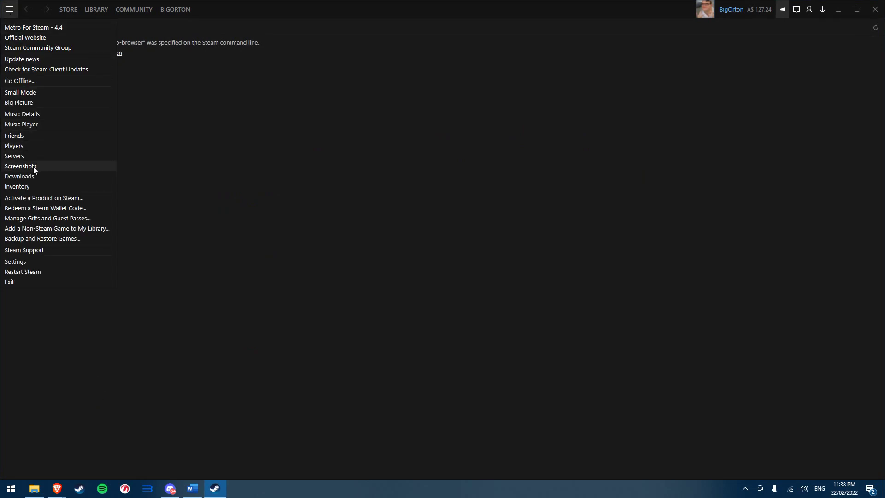
click(19, 136)
- Centre the restyled Friends window, then close it and the Steam window
drag(350, 145, 366, 150)
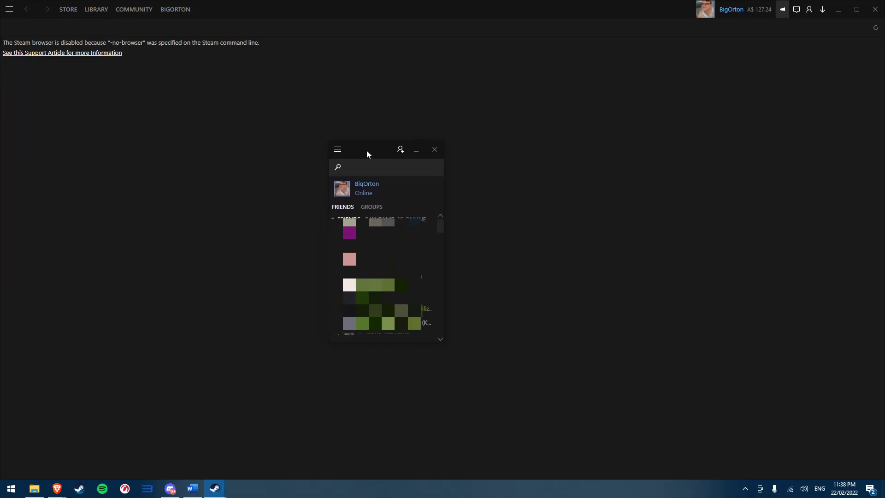
click(435, 152)
click(875, 9)
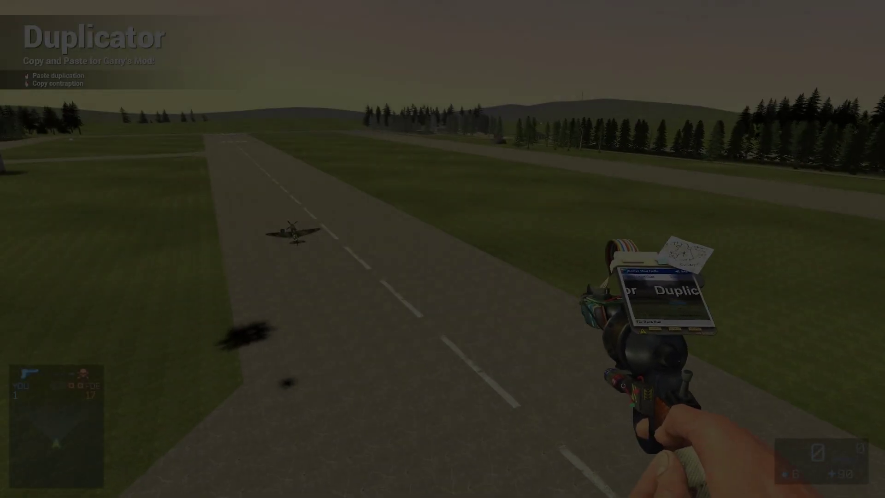
- Switch to the crowbar and walk down the runway up to the Spitfire's wing
key(1)
click(443, 249)
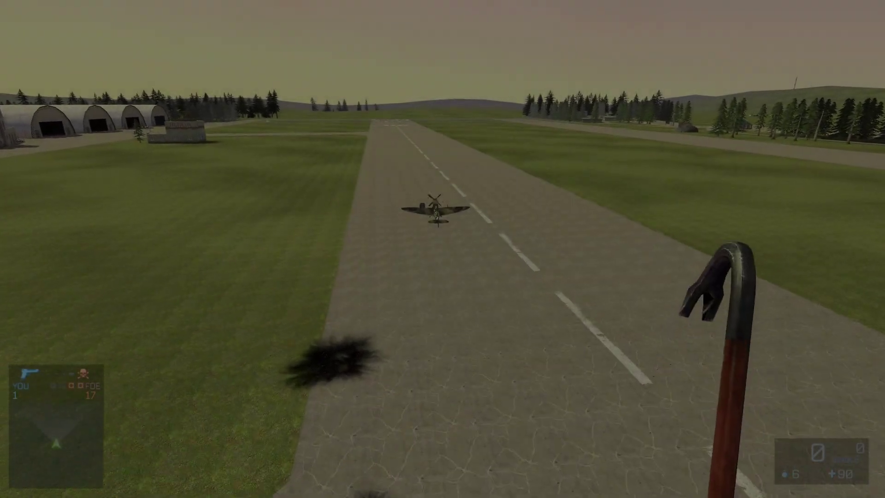
key(w)
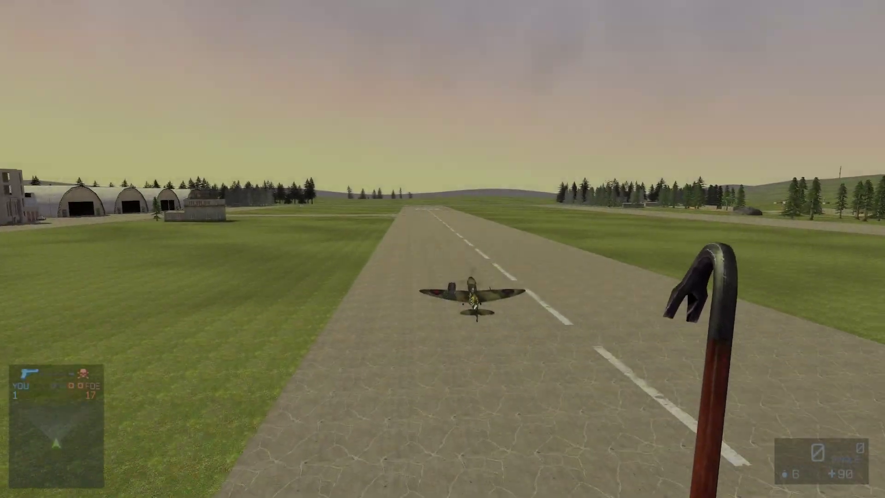
key(w)
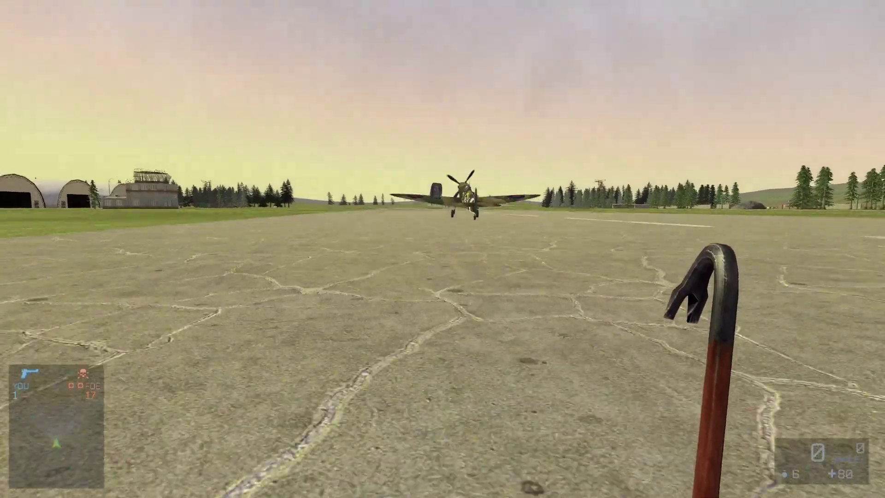
key(w)
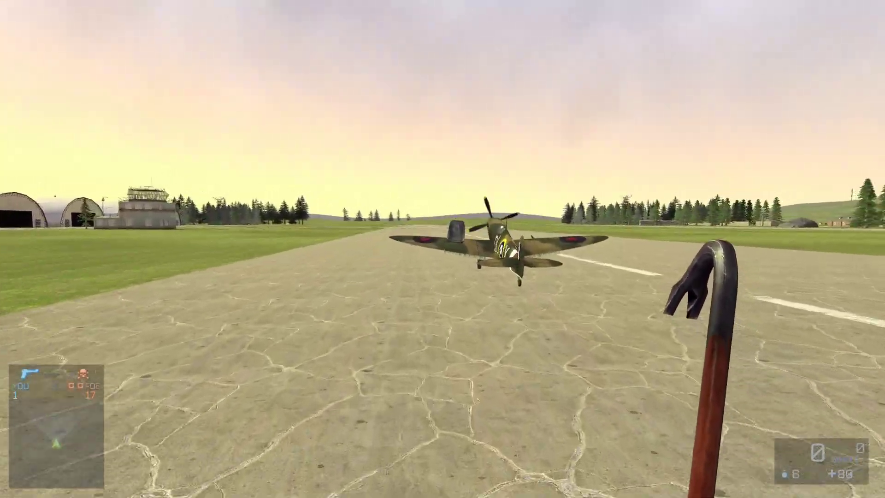